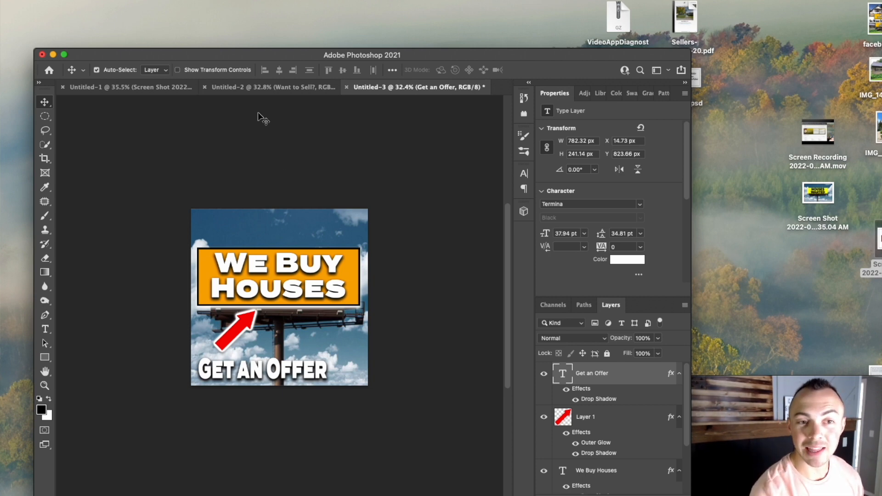
# - Review the "Want to Sell? Get My Free Offer" house image design in its open document
pyautogui.click(266, 88)
pyautogui.scroll(-2, 343, 224)
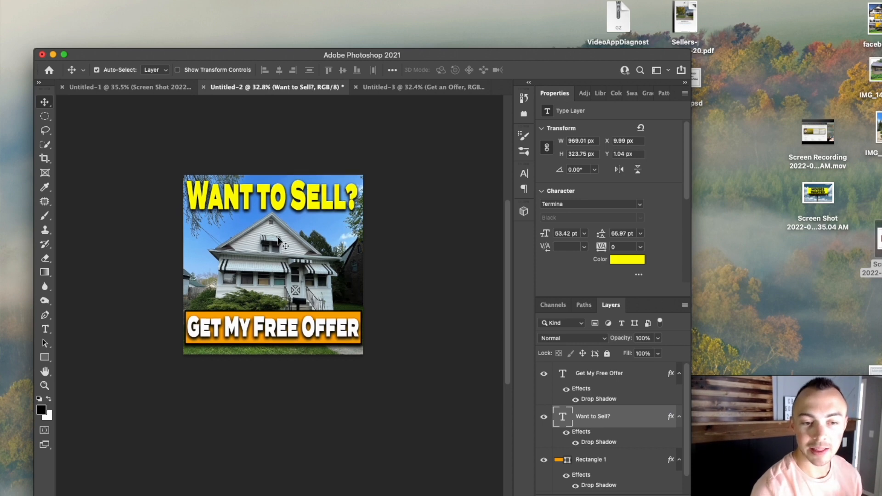
pyautogui.scroll(1, 277, 237)
pyautogui.scroll(2, 279, 220)
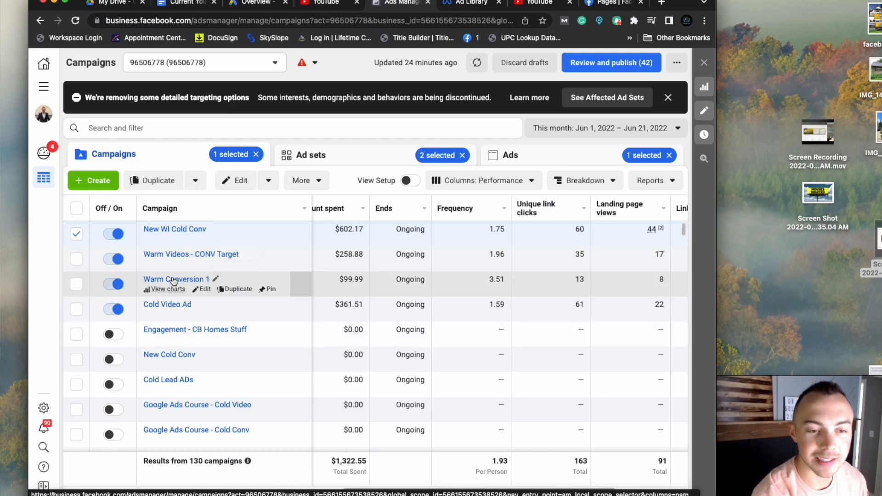
# - Show the ads for the two active ad sets of the Warm Videos - CONV Target campaign
pyautogui.click(76, 234)
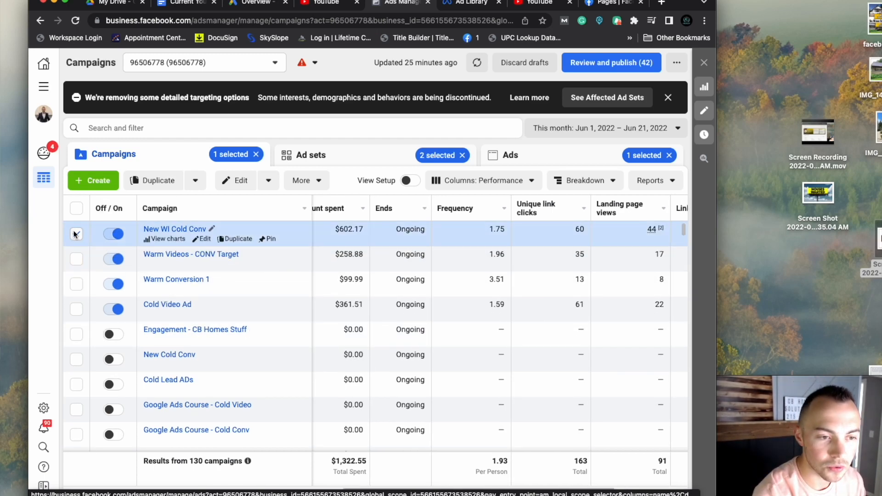
pyautogui.click(76, 259)
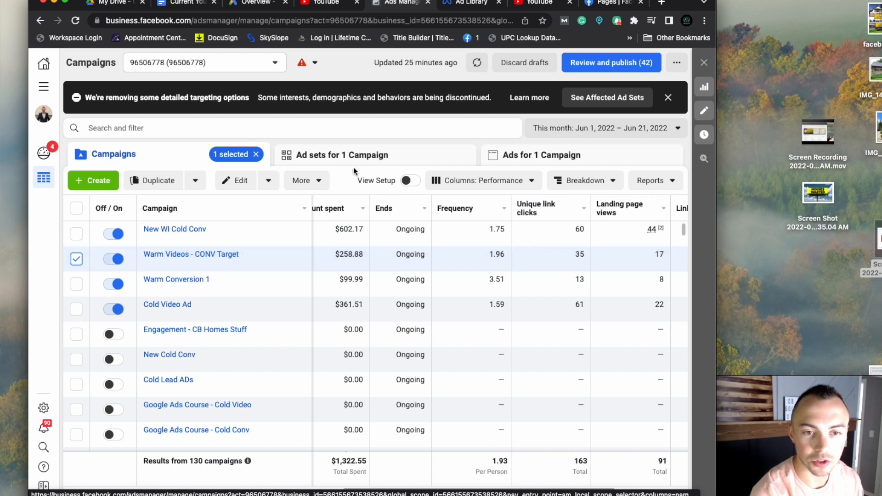
pyautogui.click(355, 155)
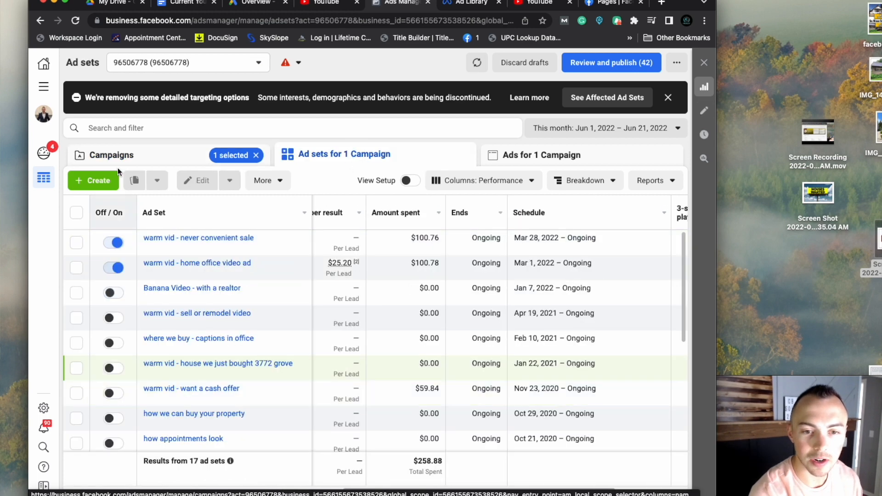
pyautogui.click(76, 243)
pyautogui.click(77, 267)
pyautogui.click(538, 155)
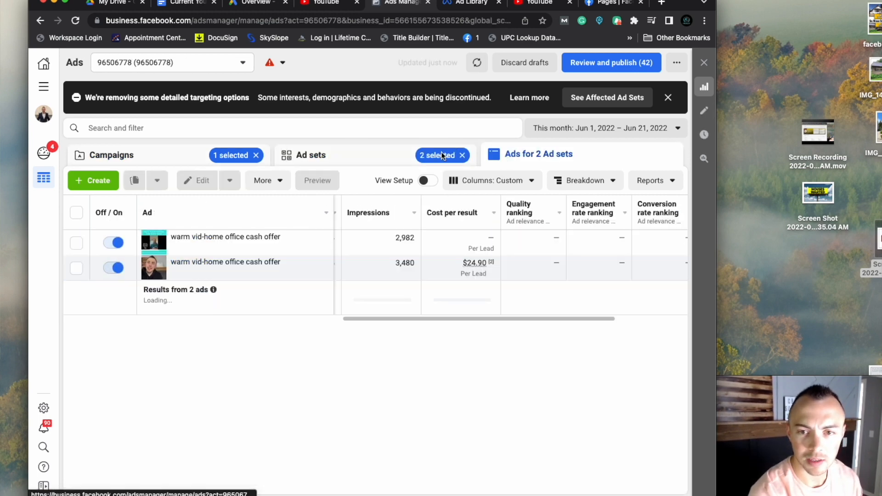
# - Select only the Warm Conversion 1 campaign and examine the results and cost of its Warm CONV - Get Offer Michigan House ad set
pyautogui.click(279, 155)
pyautogui.click(153, 155)
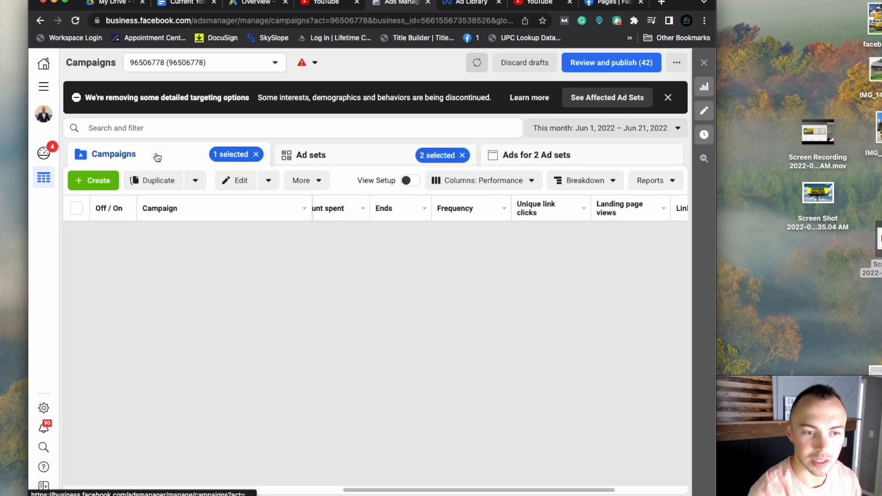
pyautogui.click(76, 259)
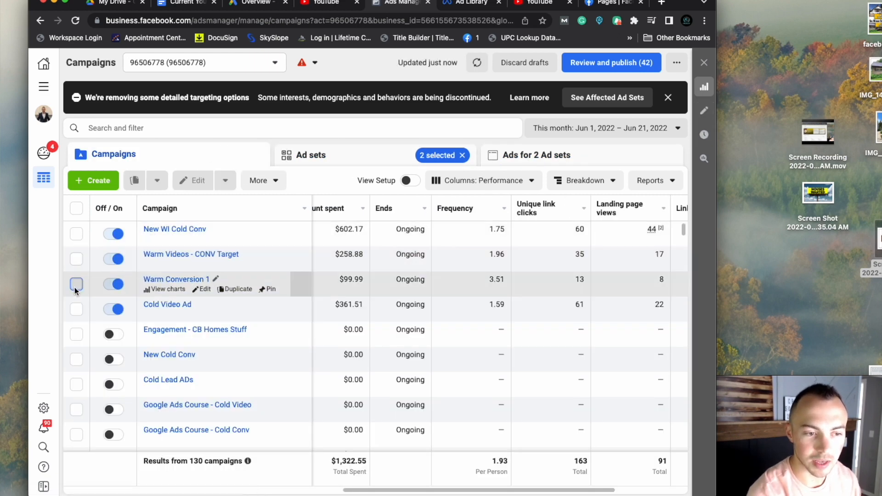
pyautogui.click(76, 284)
pyautogui.click(330, 153)
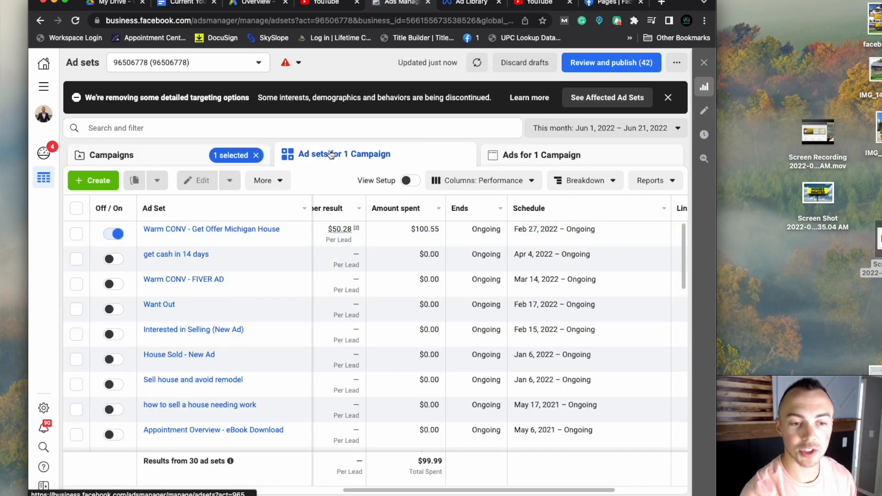
pyautogui.moveTo(212, 232)
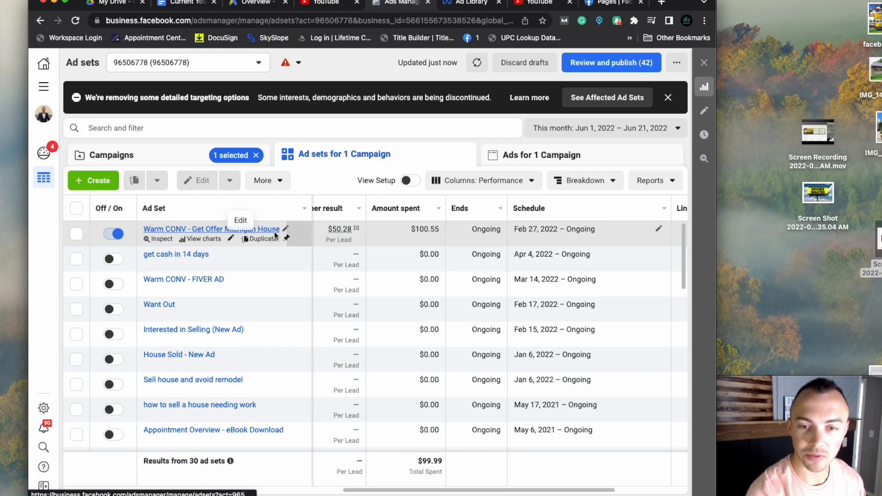
pyautogui.hscroll(1, 390, 241)
pyautogui.hscroll(-5, 391, 240)
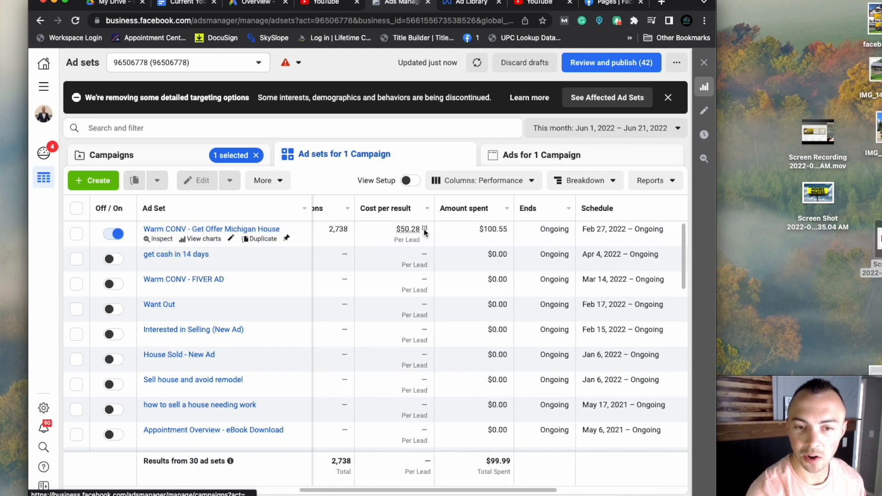
pyautogui.hscroll(-10, 400, 239)
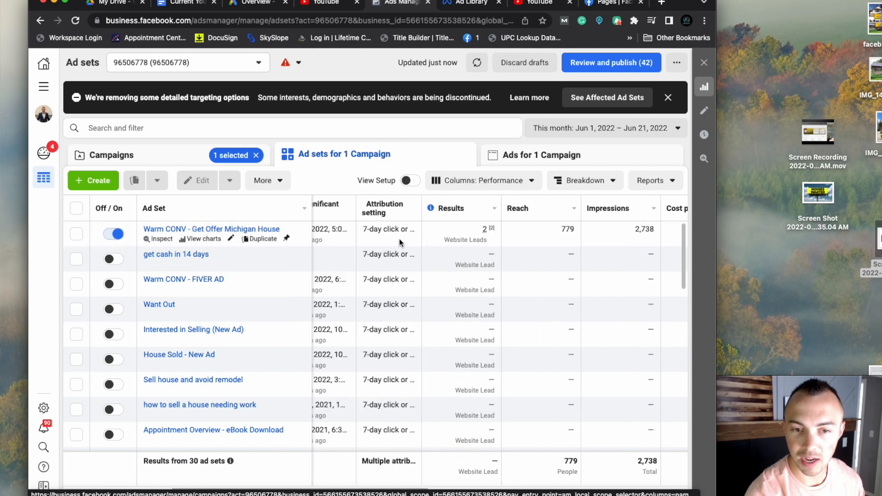
# - Select only the New WI Cold Conv campaign and compare the results, cost per result and spend of its ad sets
pyautogui.click(156, 154)
pyautogui.click(77, 285)
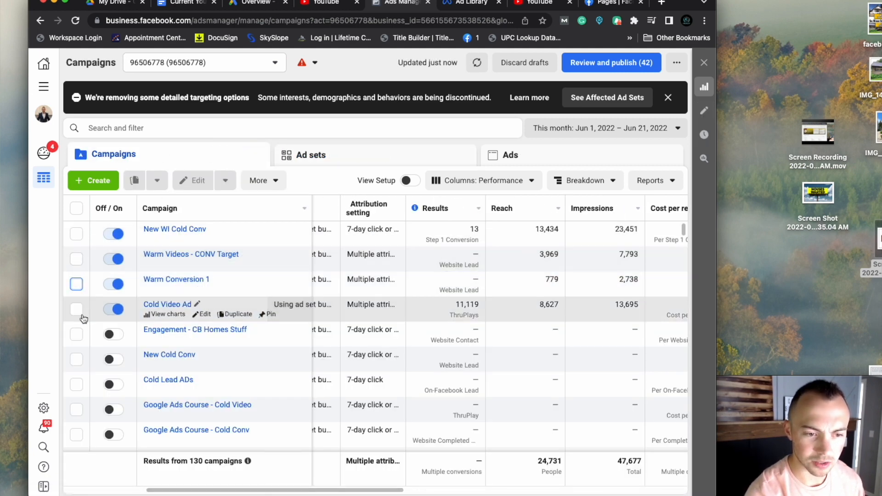
pyautogui.click(77, 234)
pyautogui.click(341, 154)
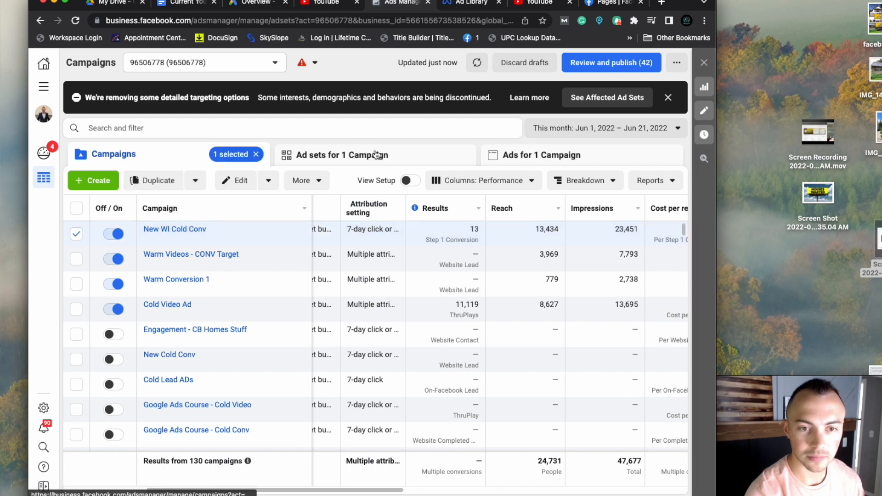
pyautogui.hscroll(2, 510, 238)
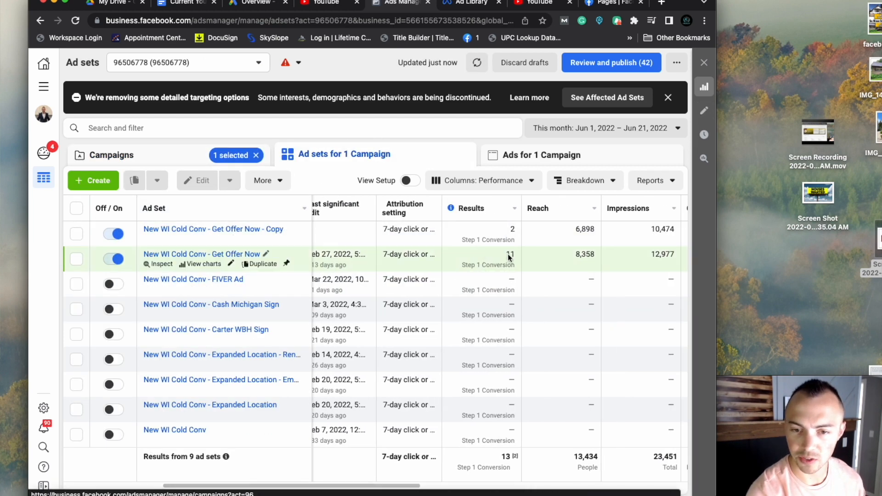
pyautogui.hscroll(3, 504, 261)
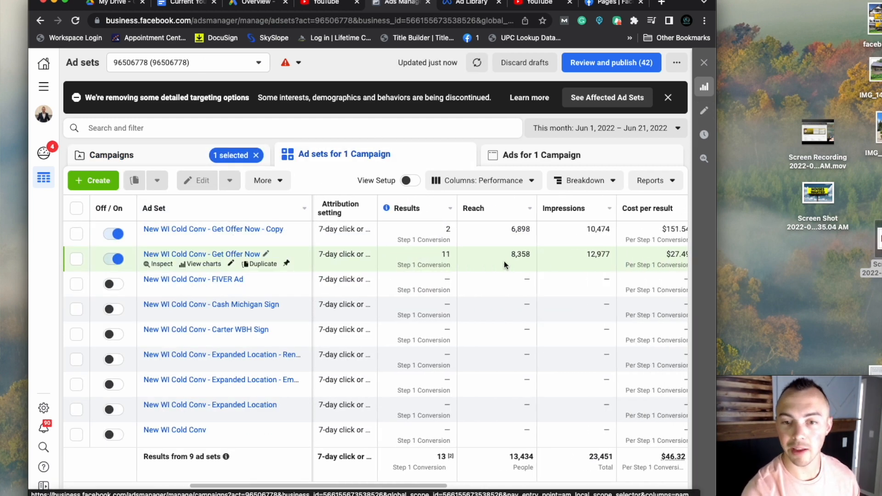
pyautogui.hscroll(5, 442, 239)
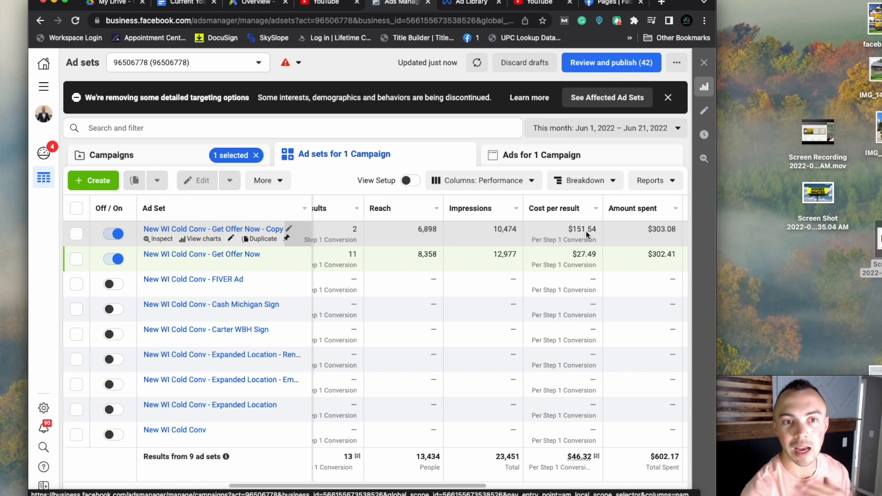
# - Show the ads belonging to the two active Get Offer Now ad sets
pyautogui.click(77, 235)
pyautogui.click(77, 259)
pyautogui.click(514, 165)
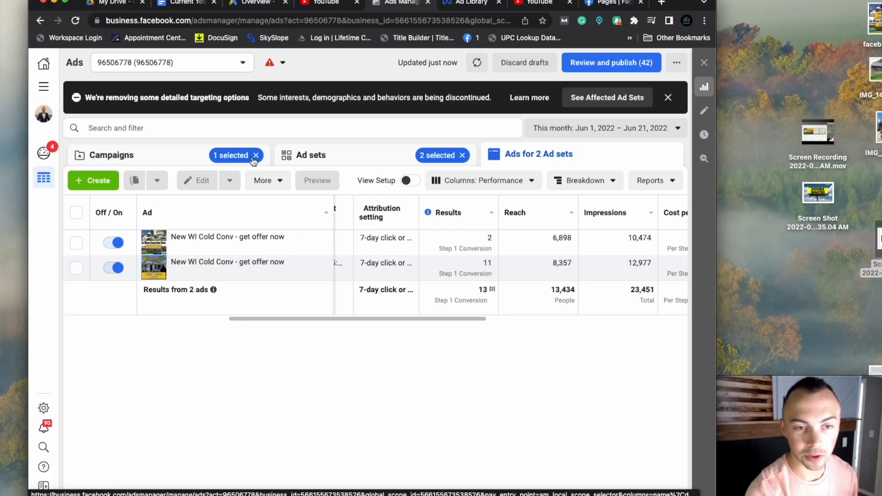
# - Duplicate the New WI Cold Conv - Get Offer Now ad set once within its original campaign, keeping existing reactions, comments and shares
pyautogui.click(292, 159)
pyautogui.click(76, 259)
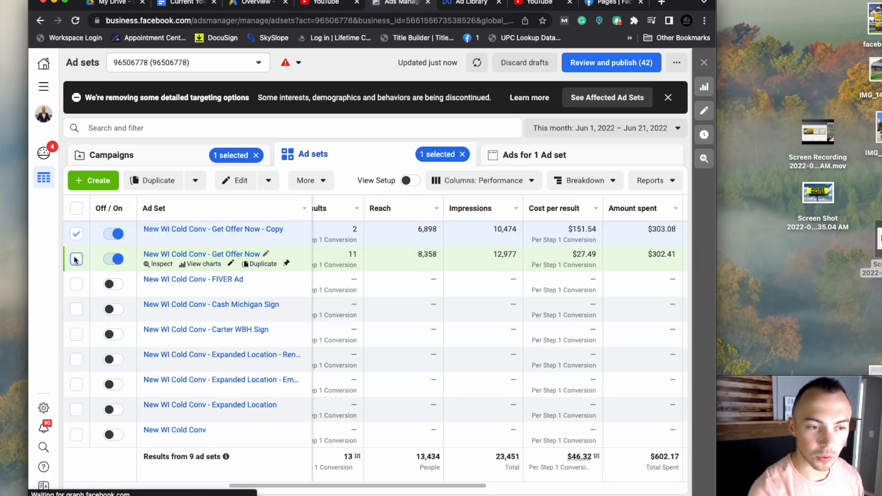
pyautogui.click(77, 235)
pyautogui.click(257, 263)
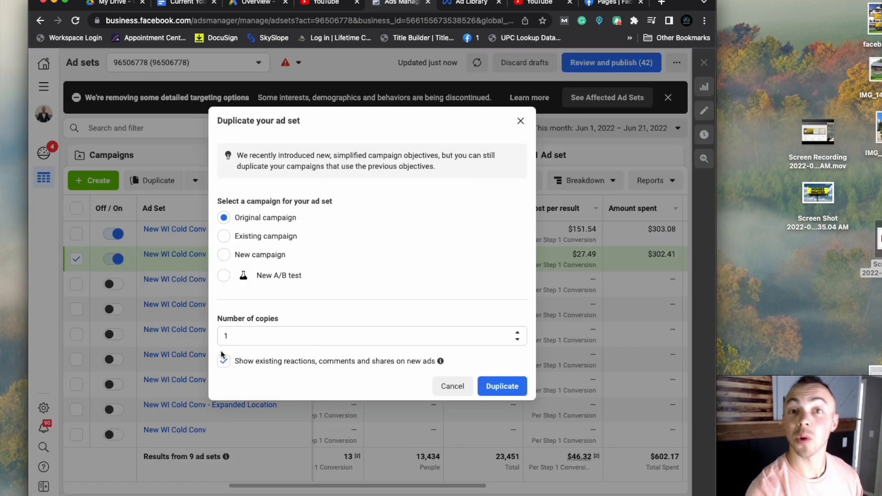
pyautogui.click(517, 394)
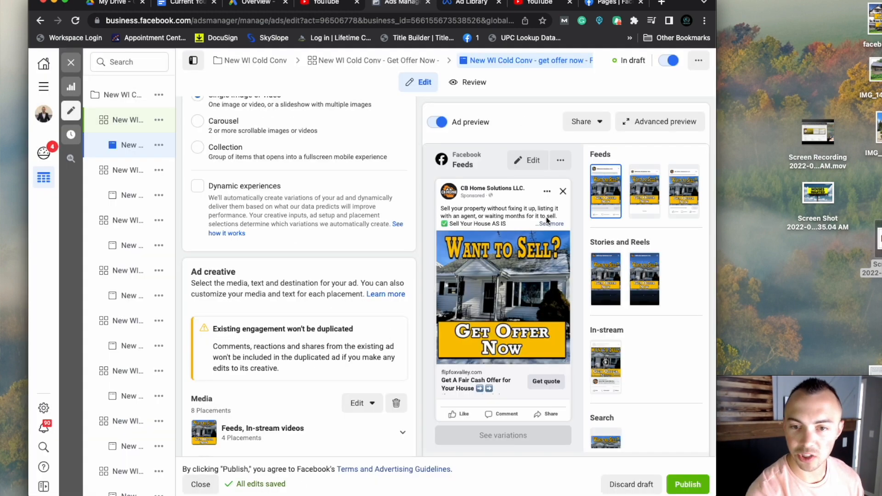
# - Remove all existing media from the duplicated ad's creative and use the "Want to Sell? Get My Free Offer" house image instead
pyautogui.scroll(-2, 362, 312)
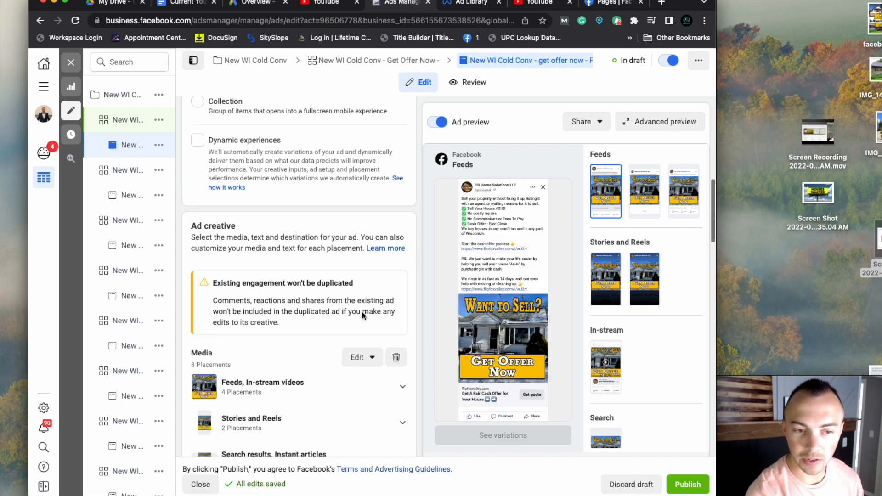
pyautogui.scroll(-4, 219, 340)
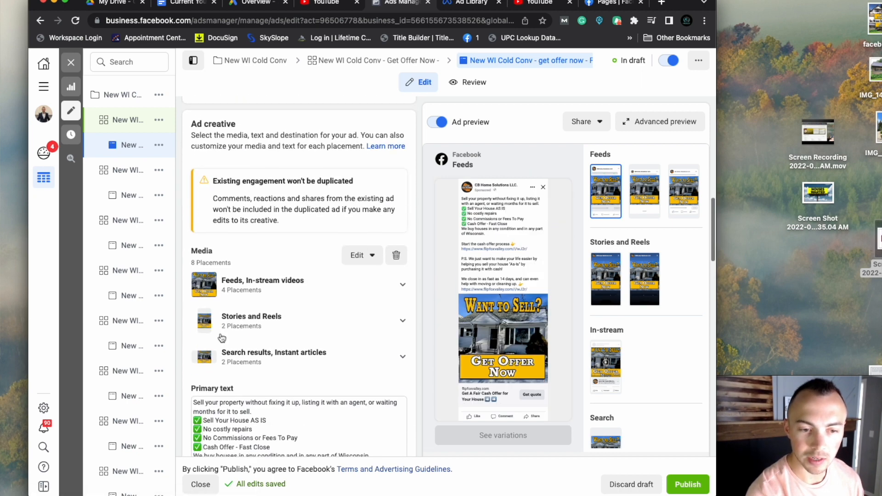
pyautogui.click(397, 256)
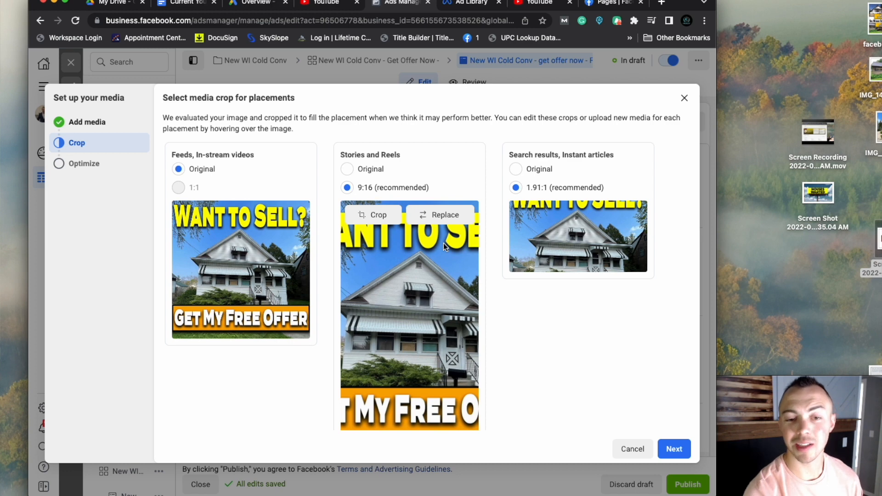
# - Set the Original crop for Stories and Reels and for Search results, and finish the media setup without allowing enhancements
pyautogui.scroll(-1, 328, 290)
pyautogui.click(359, 157)
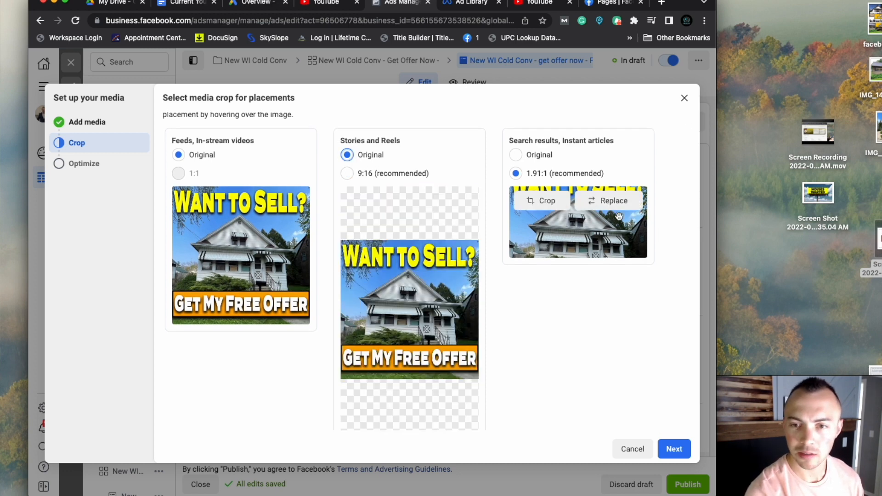
pyautogui.click(516, 157)
pyautogui.scroll(-1, 409, 258)
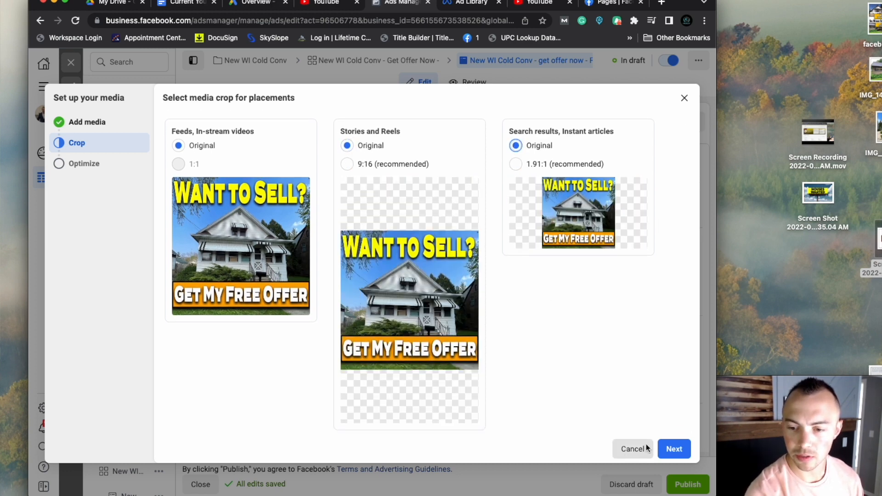
pyautogui.click(676, 450)
pyautogui.scroll(-1, 475, 361)
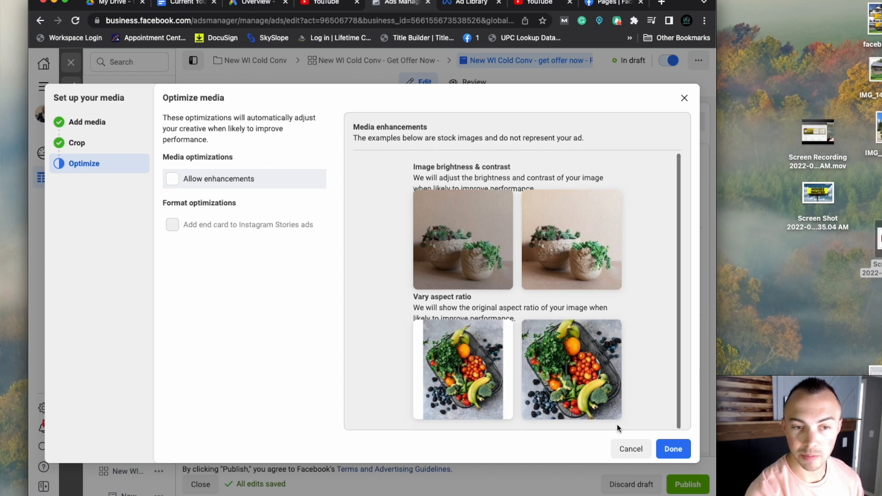
pyautogui.click(673, 450)
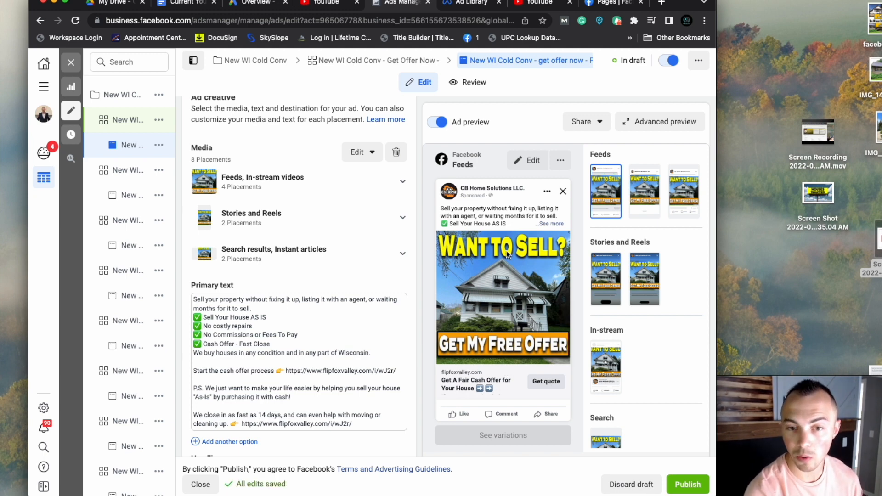
# - Publish the duplicated ad set with its new ad and close the editor
pyautogui.scroll(-15, 389, 267)
pyautogui.click(693, 486)
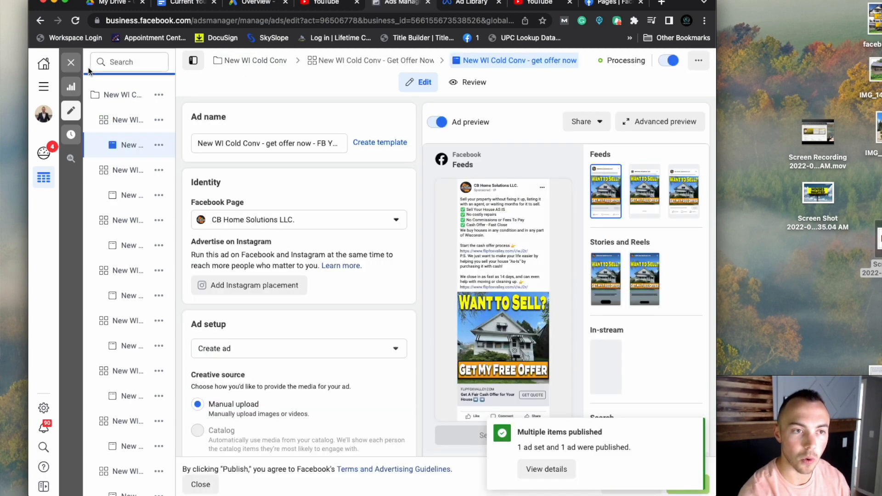
pyautogui.click(71, 63)
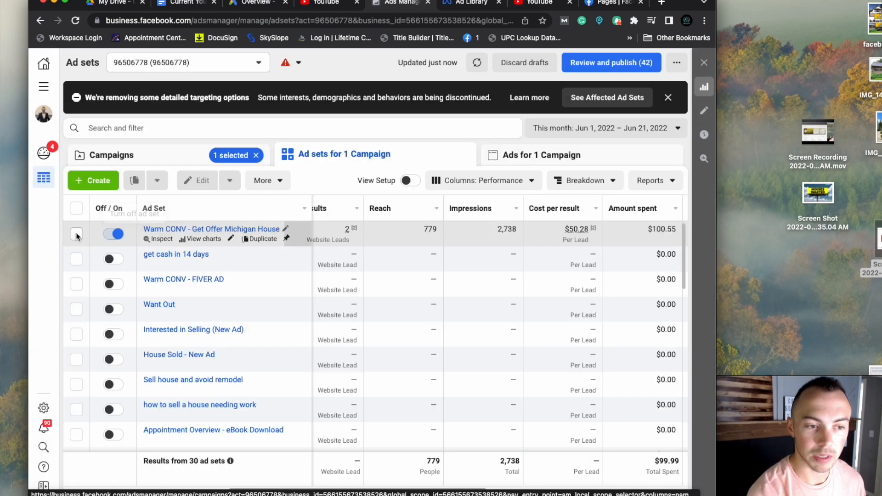
# - Open the Interested in selling ad from the Warm CONV - Get Offer Michigan House ad set and review its current creative
pyautogui.click(77, 235)
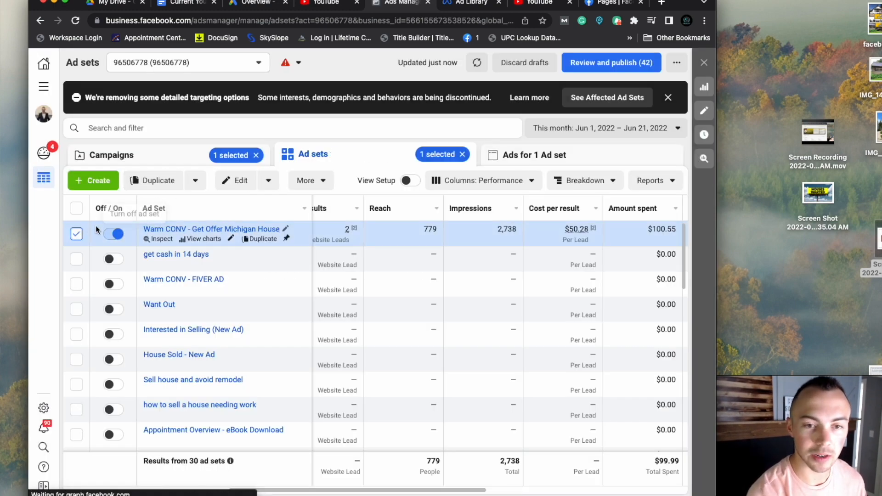
pyautogui.click(531, 156)
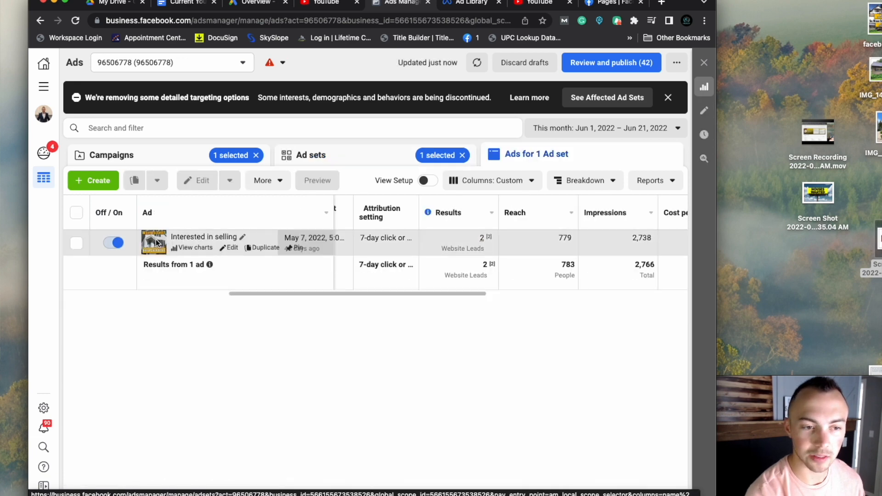
pyautogui.click(229, 247)
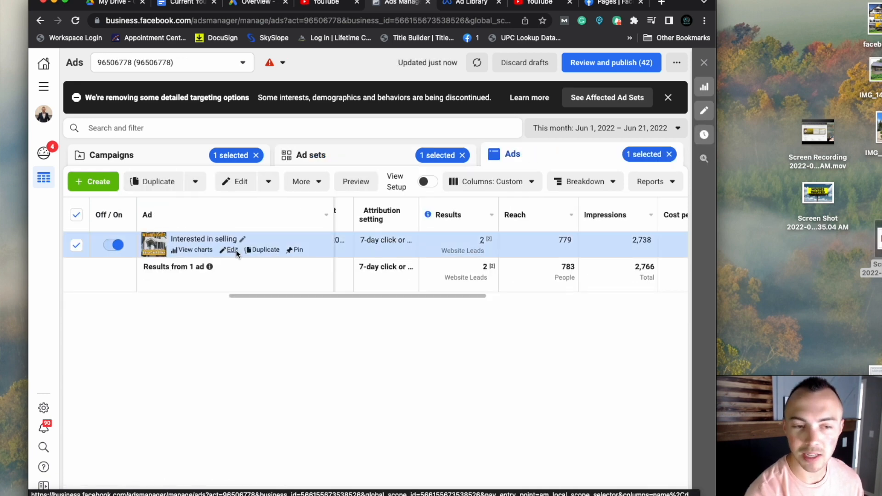
pyautogui.click(230, 249)
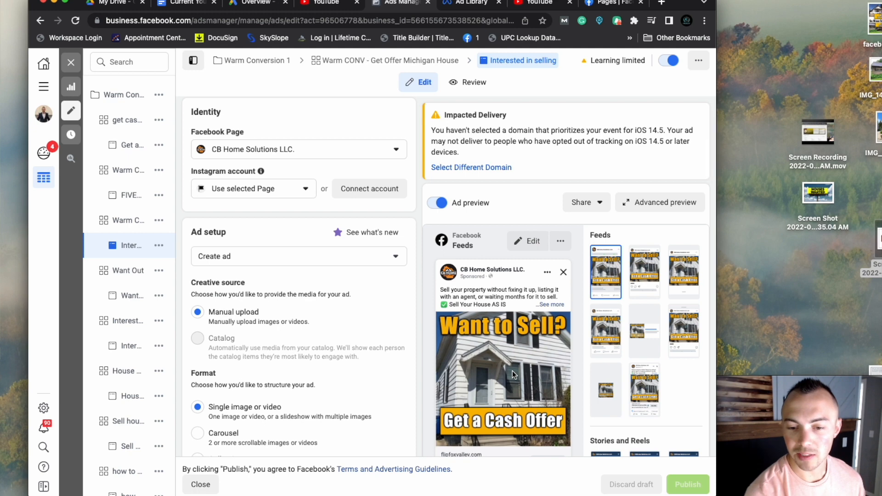
pyautogui.scroll(-3, 492, 371)
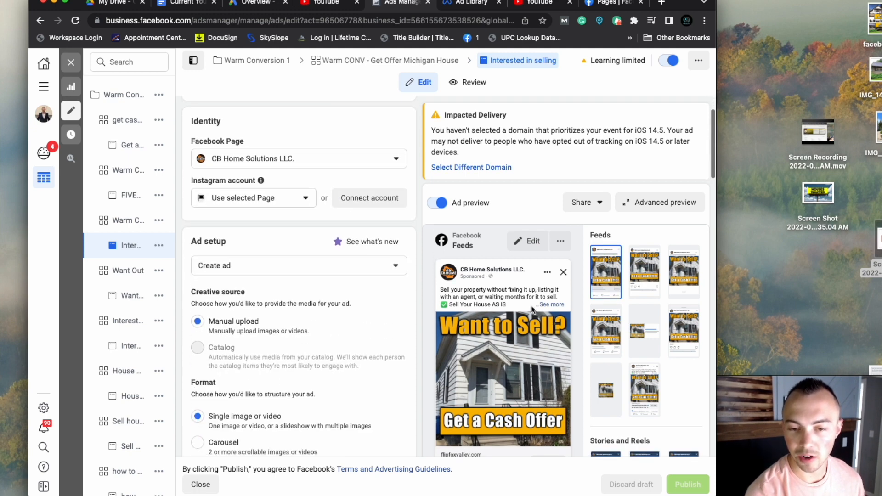
# - Expand the full primary text in the Interested in selling ad's preview, read it and close the ad editor
pyautogui.click(551, 307)
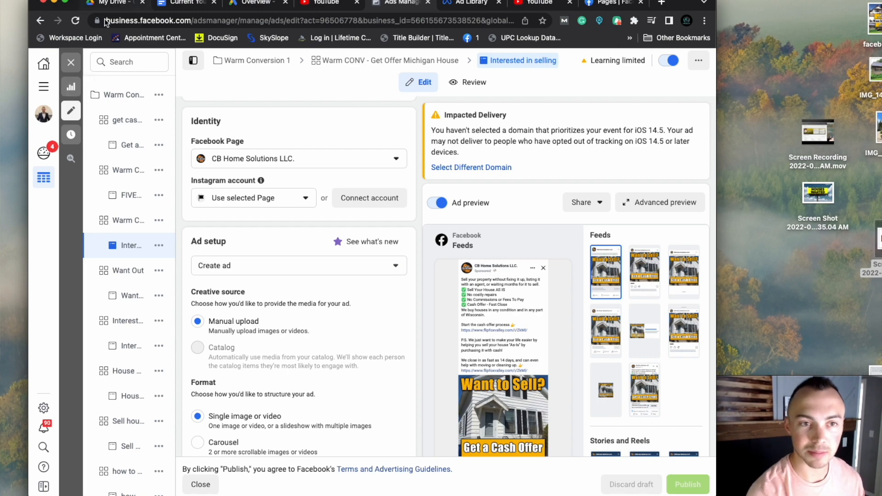
pyautogui.click(72, 64)
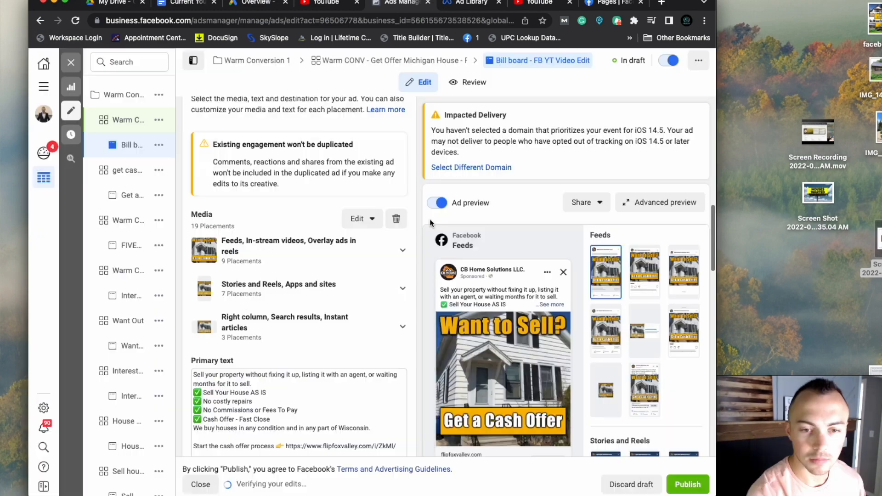
# - Replace the Bill board - FB YT Video Edit ad's media with the uploaded "We Buy Houses – Get an Offer" billboard image and check its placement previews
pyautogui.click(397, 221)
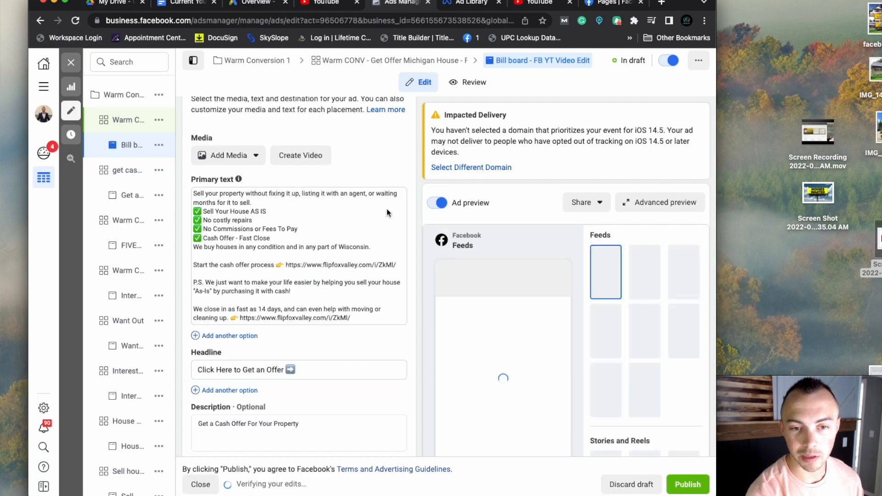
pyautogui.click(229, 156)
pyautogui.click(223, 179)
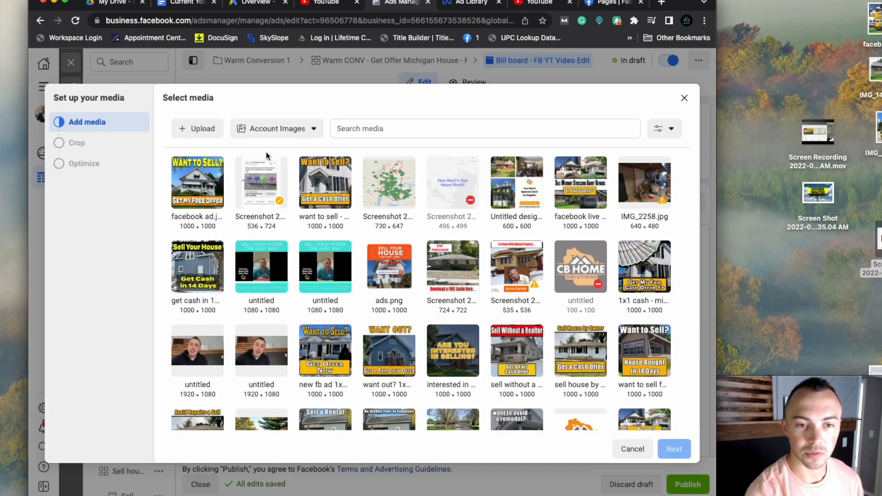
pyautogui.click(205, 129)
pyautogui.doubleClick(250, 162)
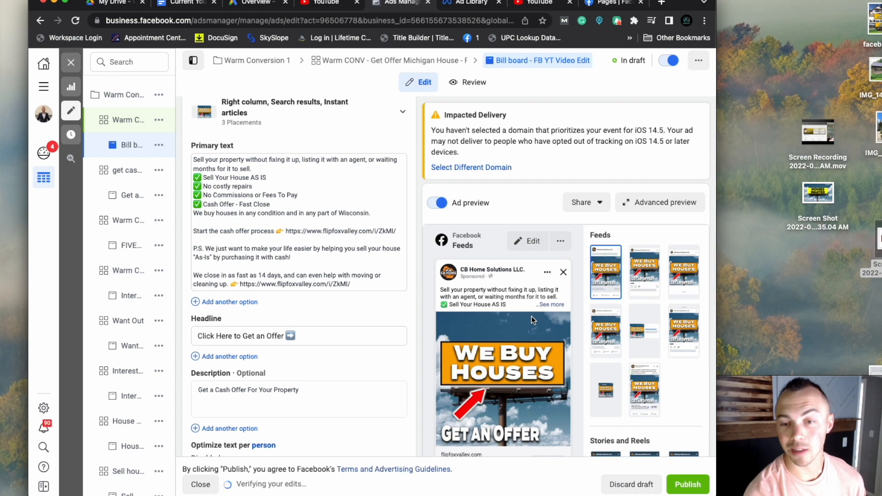
pyautogui.scroll(-5, 616, 258)
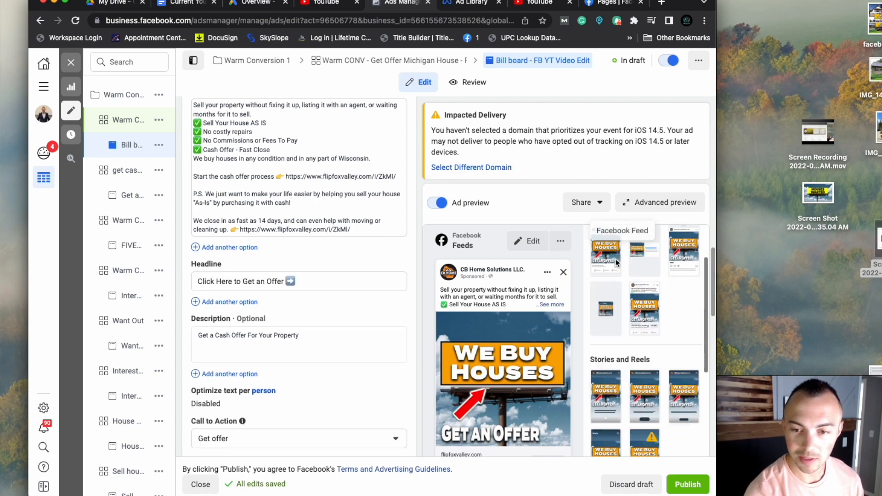
pyautogui.scroll(-10, 490, 212)
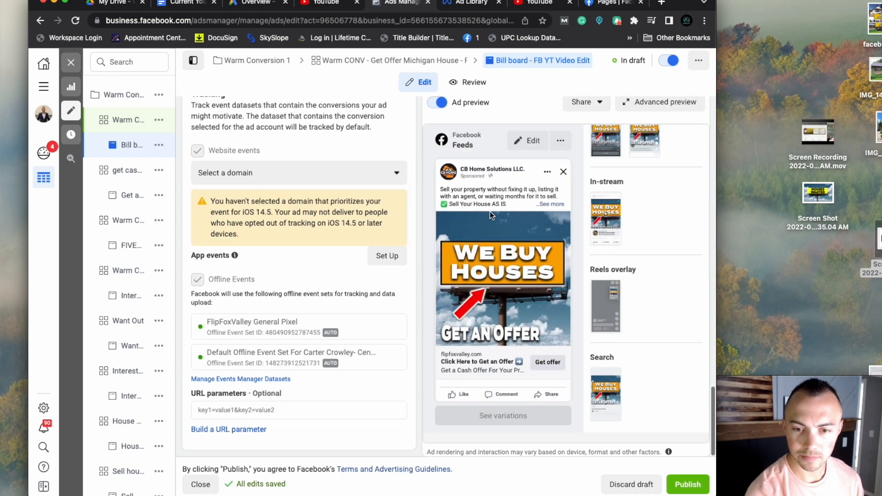